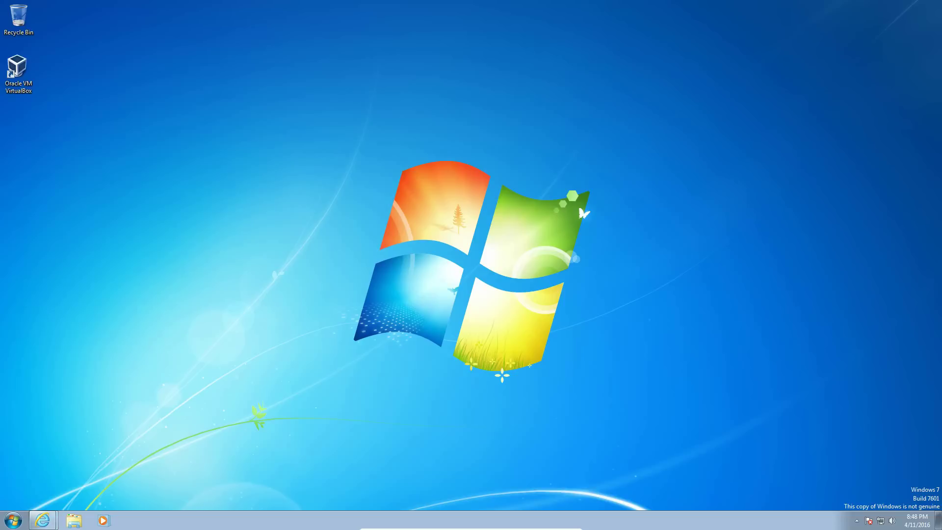
Show the two Internet Explorer Download Center windows: Windows Virtual PC and Windows XP Mode
{"action": "mouse_move", "coordinate": [43, 520]}
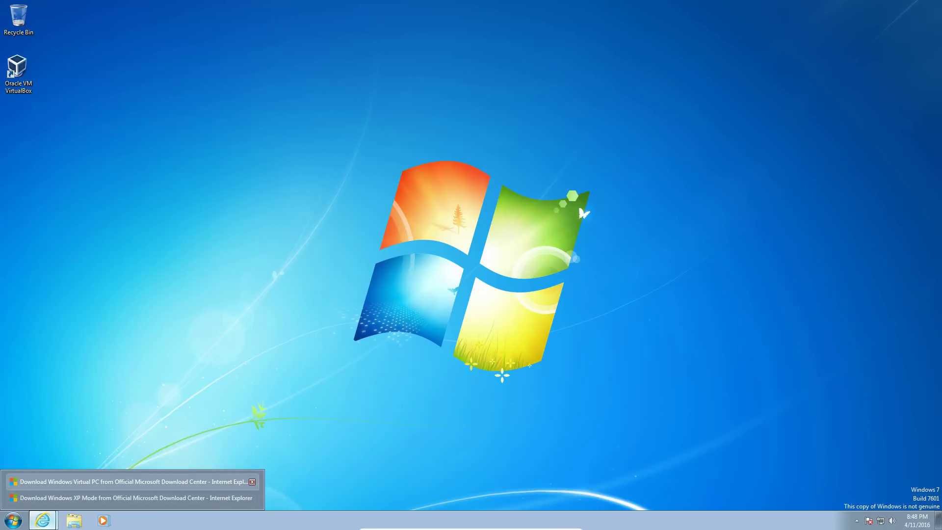
On the Windows Virtual PC download page, select the x64 update package for download
{"action": "left_click", "coordinate": [133, 482]}
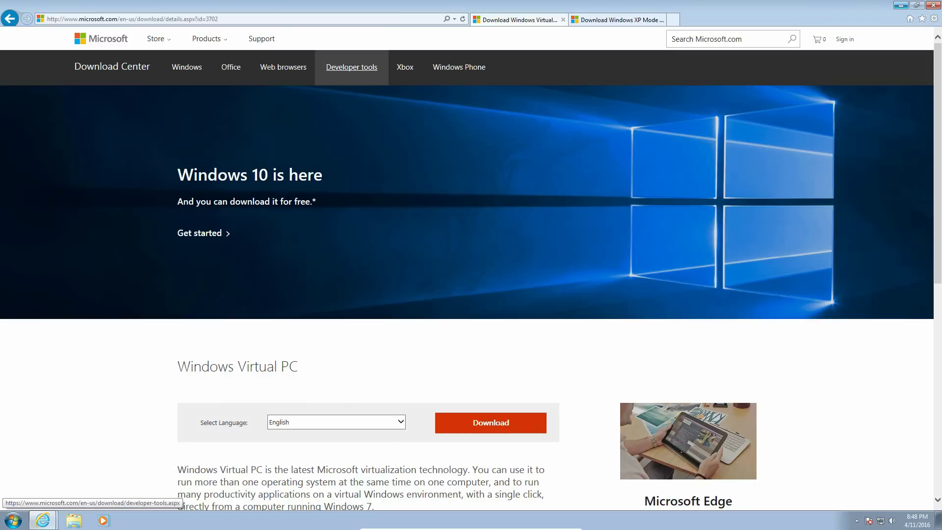
{"action": "scroll", "coordinate": [471, 265], "scroll_direction": "down", "scroll_amount": 3}
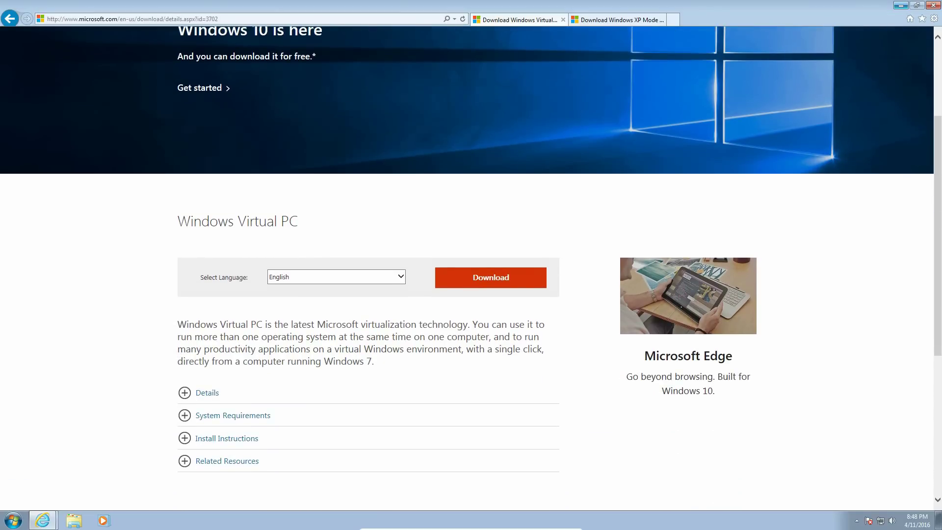
{"action": "left_click", "coordinate": [490, 277]}
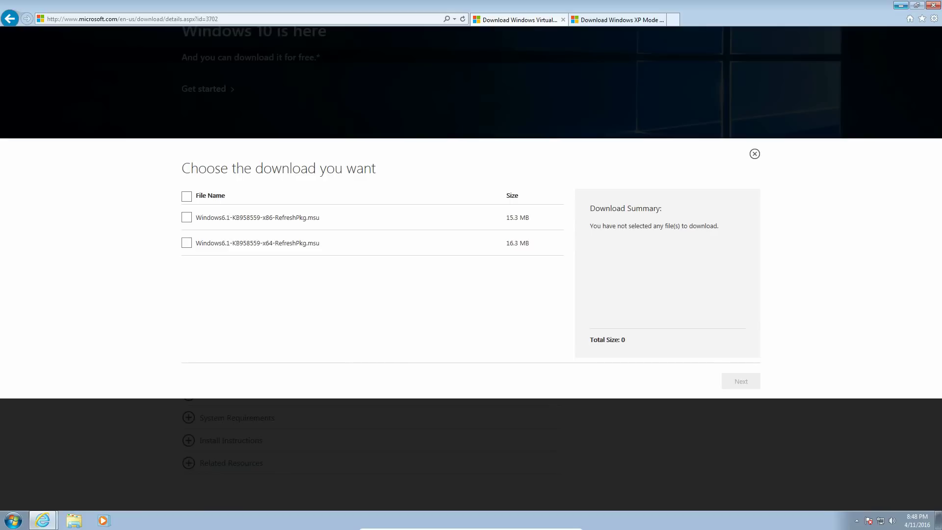
{"action": "left_click_drag", "start_coordinate": [262, 217], "coordinate": [273, 243]}
{"action": "left_click", "coordinate": [186, 243]}
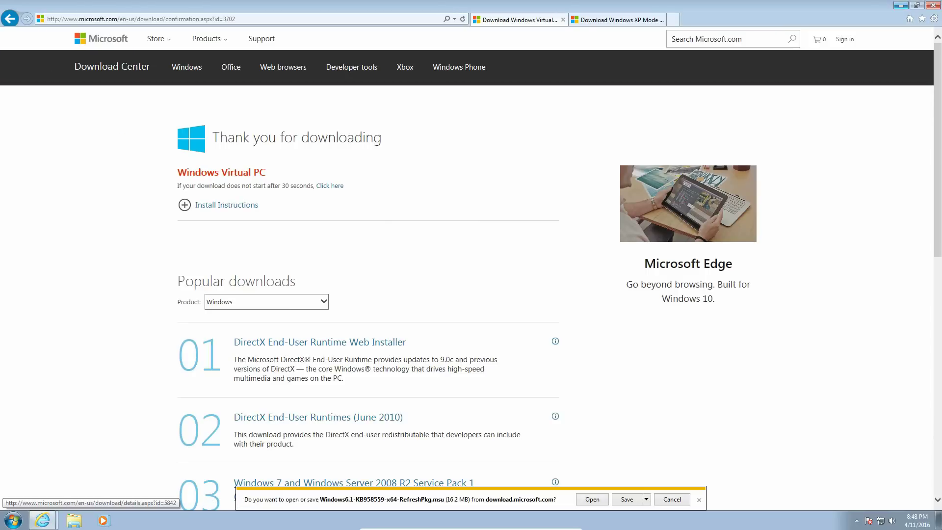
Open the x64 .msu, dismiss its 'not applicable' message, and check the Start menu
{"action": "key", "text": "alt+s"}
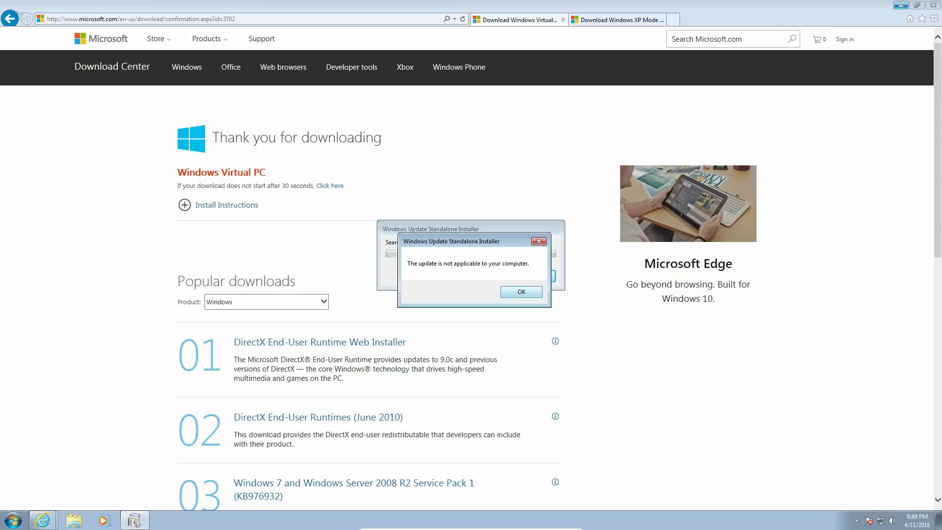
{"action": "key", "text": "Return"}
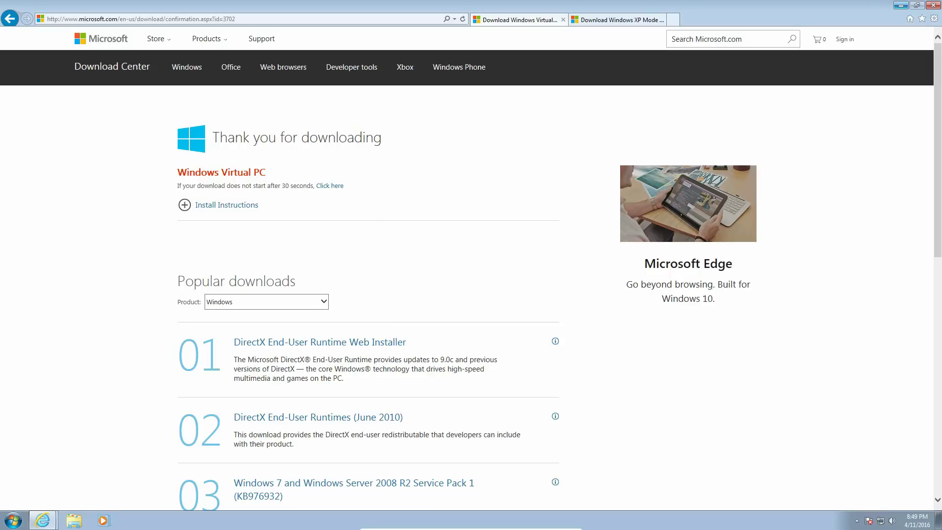
{"action": "left_click", "coordinate": [13, 520]}
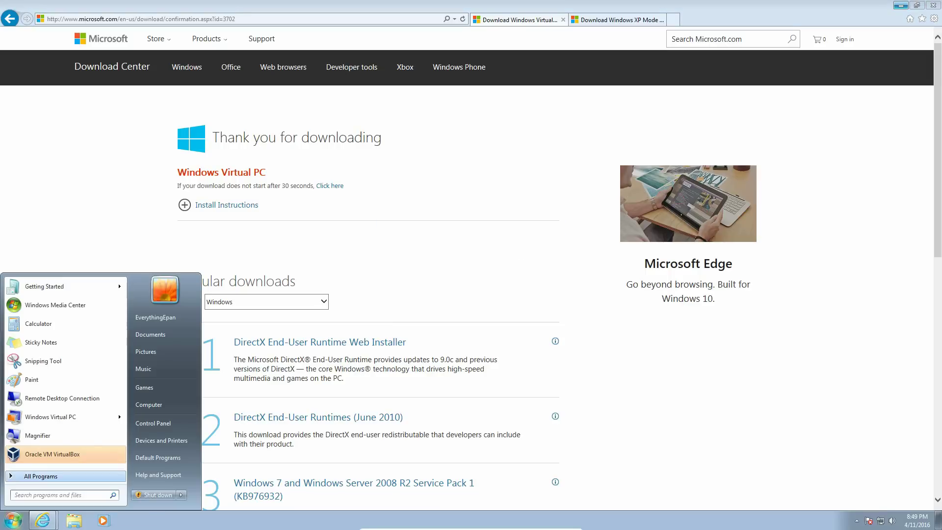
{"action": "key", "text": "Escape"}
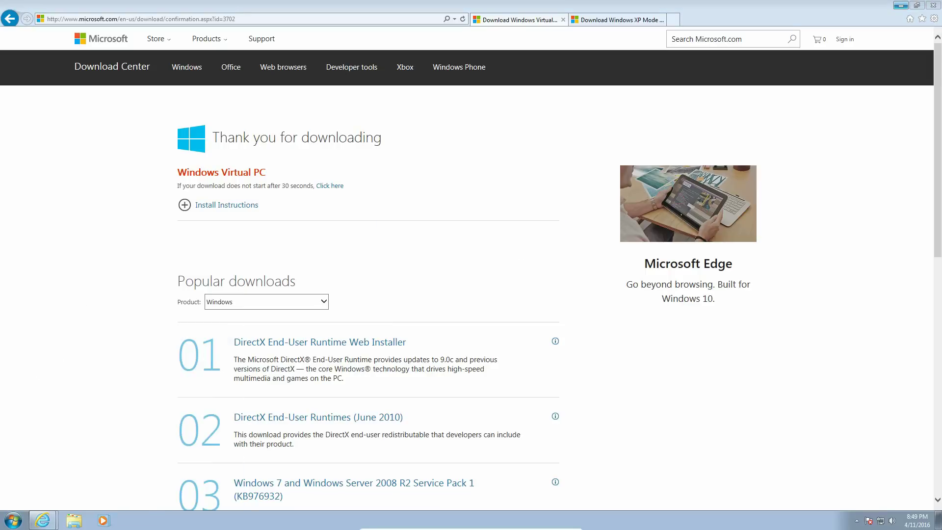
On the Windows XP Mode page, choose WindowsXPMode_en-us.exe (469.8 MB) for download
{"action": "left_click", "coordinate": [618, 20]}
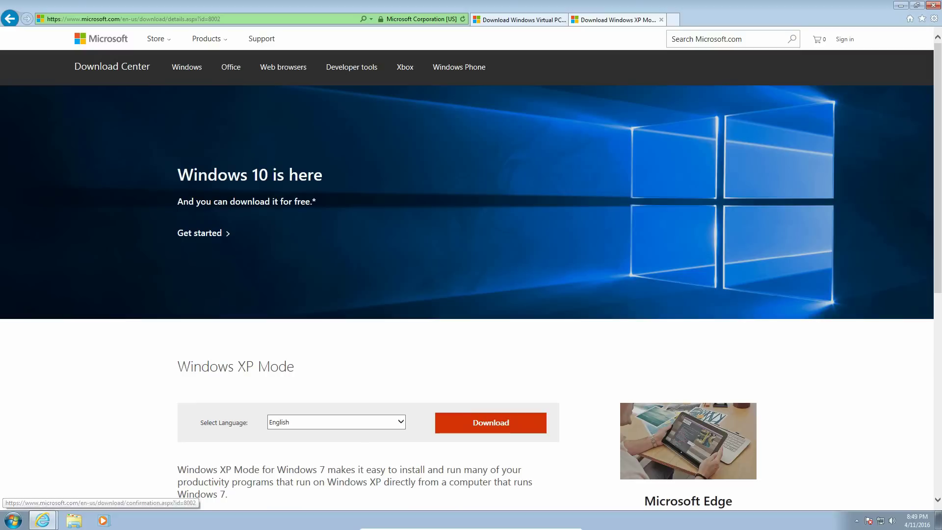
{"action": "left_click", "coordinate": [491, 422]}
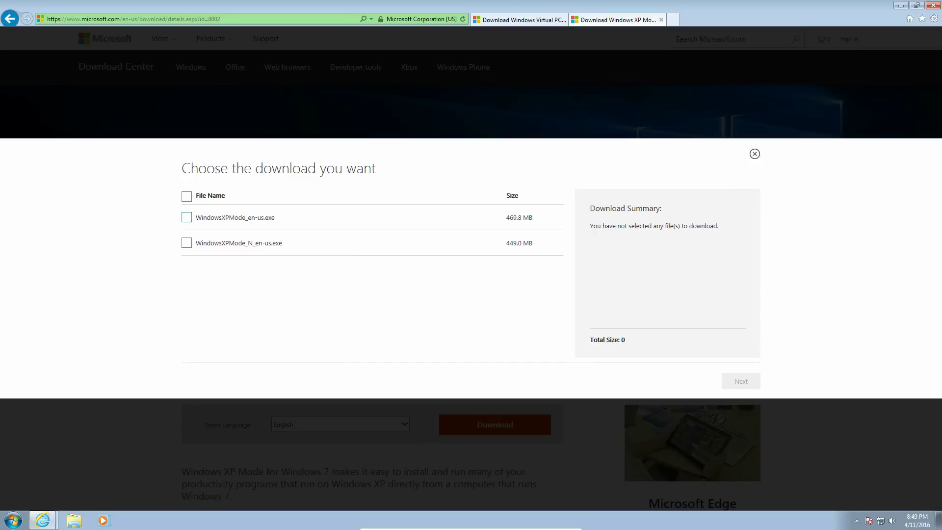
{"action": "left_click", "coordinate": [186, 217]}
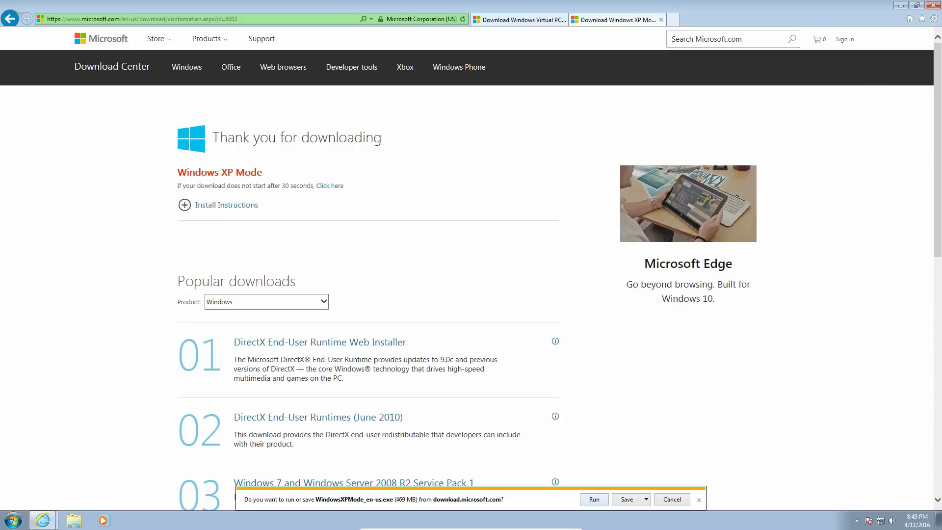
Run WindowsXPMode_en-us.exe so it downloads, passes the security scan, and starts extracting
{"action": "left_click", "coordinate": [594, 498]}
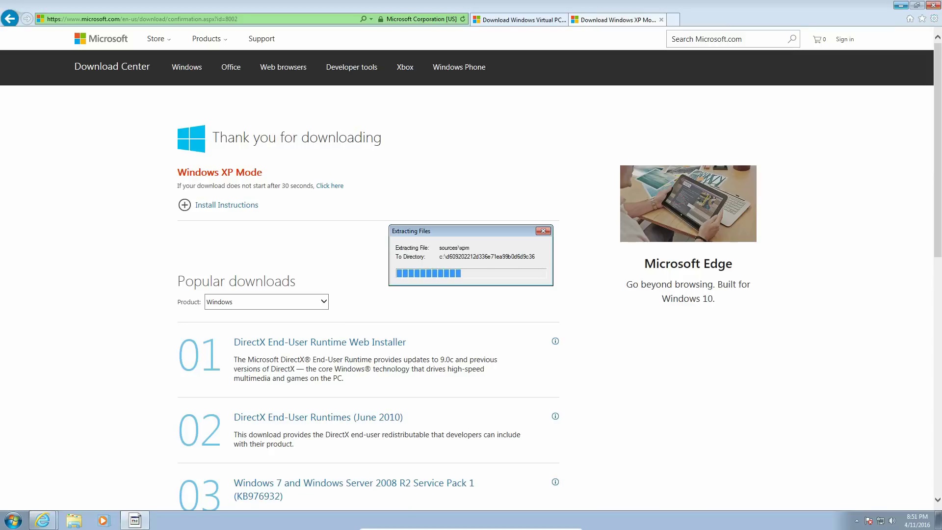
Install the XP Mode virtual disk to C:\Program Files\Windows XP Mode and launch XP Mode
{"action": "left_click", "coordinate": [900, 4]}
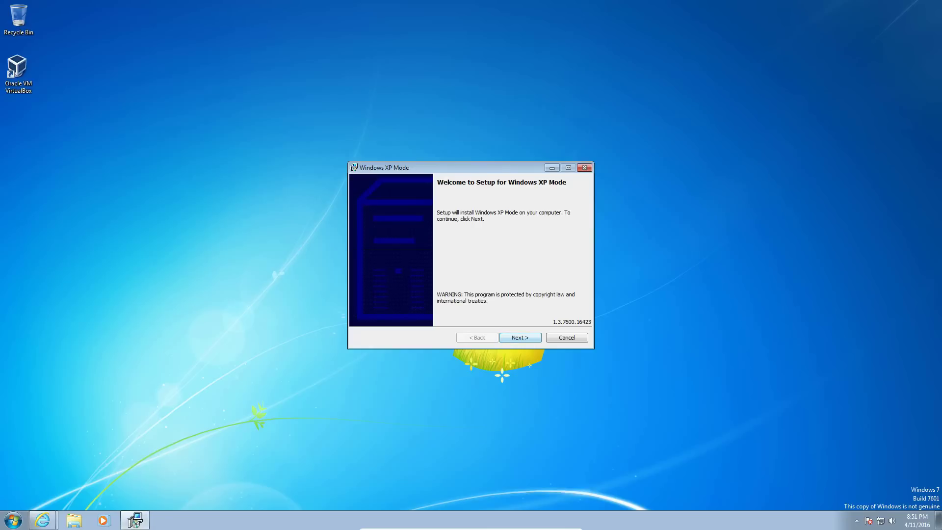
{"action": "key", "text": "Return"}
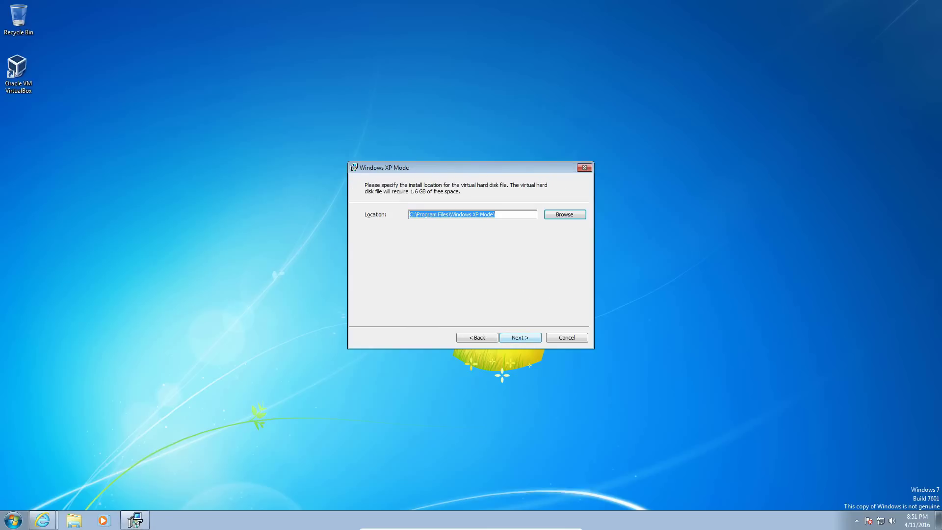
{"action": "key", "text": "Return"}
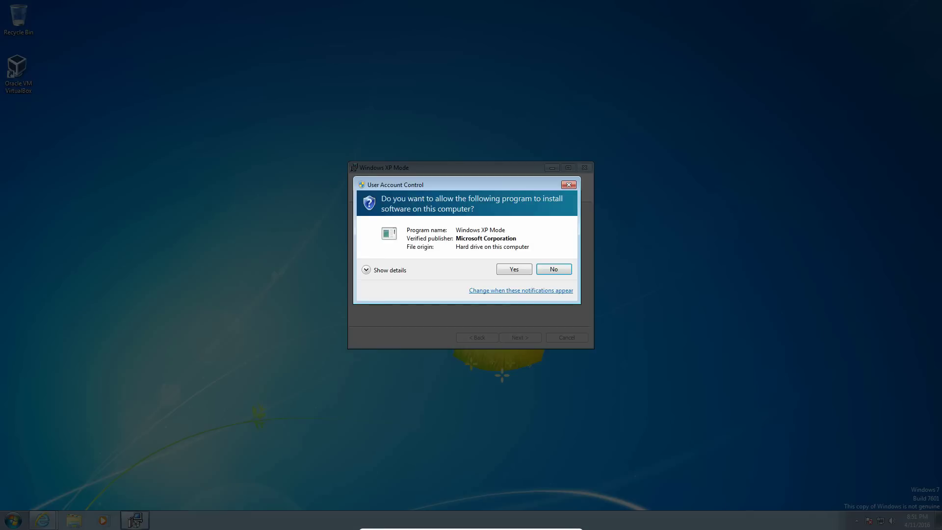
{"action": "key", "text": "Return"}
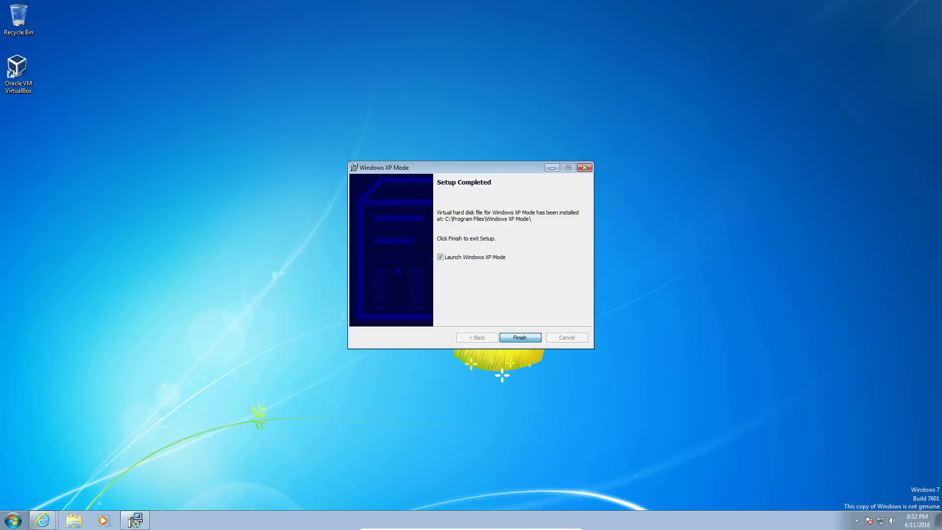
{"action": "key", "text": "Return"}
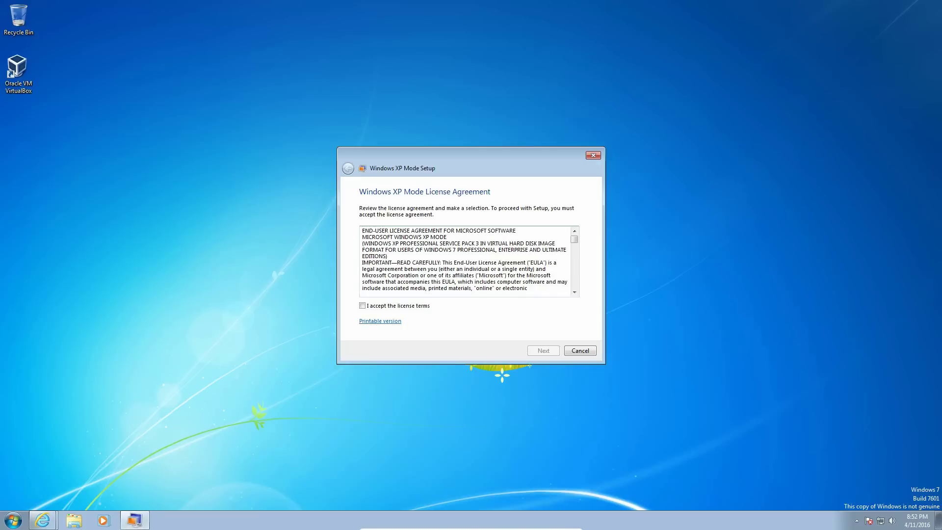
{"action": "key", "text": "Tab"}
Accept the licence terms, then enter and confirm a password for XPMUser
{"action": "key", "text": "space"}
{"action": "key", "text": "Return"}
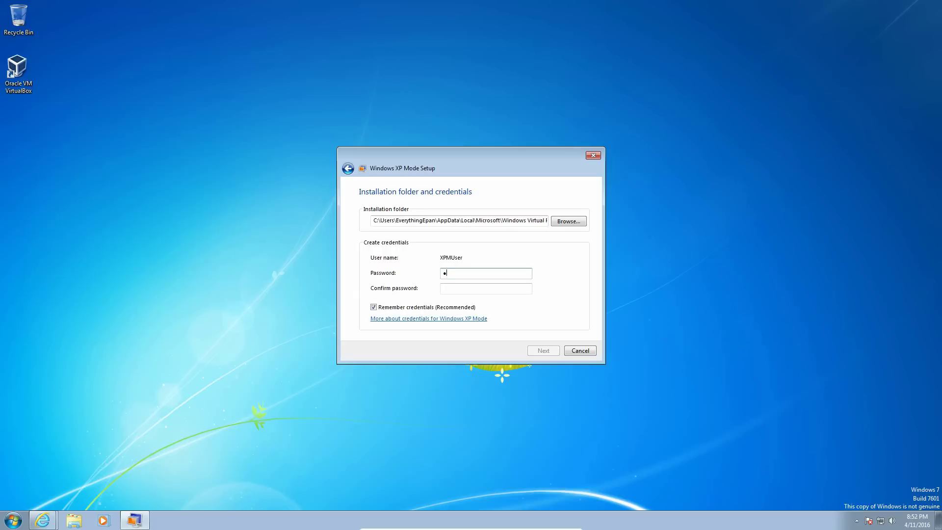
{"action": "type", "text": "•••••••••"}
{"action": "key", "text": "BackSpace"}
{"action": "key", "text": "BackSpace"}
{"action": "key", "text": "BackSpace"}
{"action": "key", "text": "BackSpace"}
{"action": "key", "text": "BackSpace"}
{"action": "key", "text": "BackSpace"}
{"action": "key", "text": "BackSpace"}
{"action": "key", "text": "BackSpace"}
{"action": "type", "text": "••••••••••••••"}
{"action": "left_click", "coordinate": [486, 288]}
{"action": "type", "text": "••••••••••"}
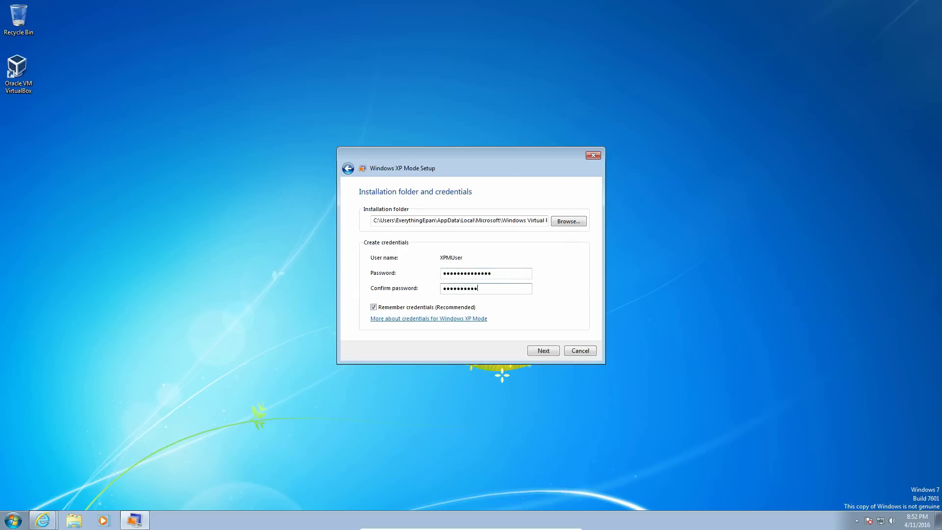
{"action": "type", "text": "•••"}
Turn on Automatic Updates, pass the drive-sharing notice, and start Windows XP Mode setup
{"action": "key", "text": "Return"}
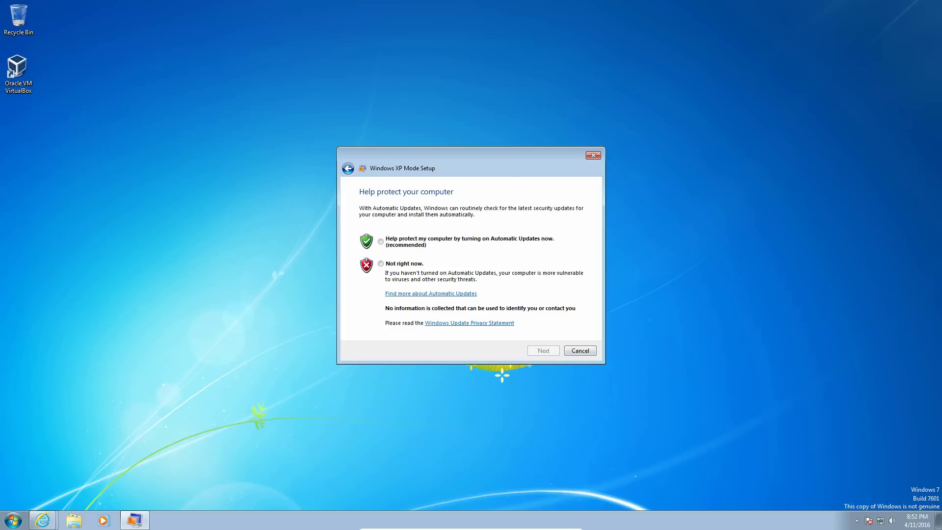
{"action": "key", "text": "space"}
{"action": "key", "text": "Return"}
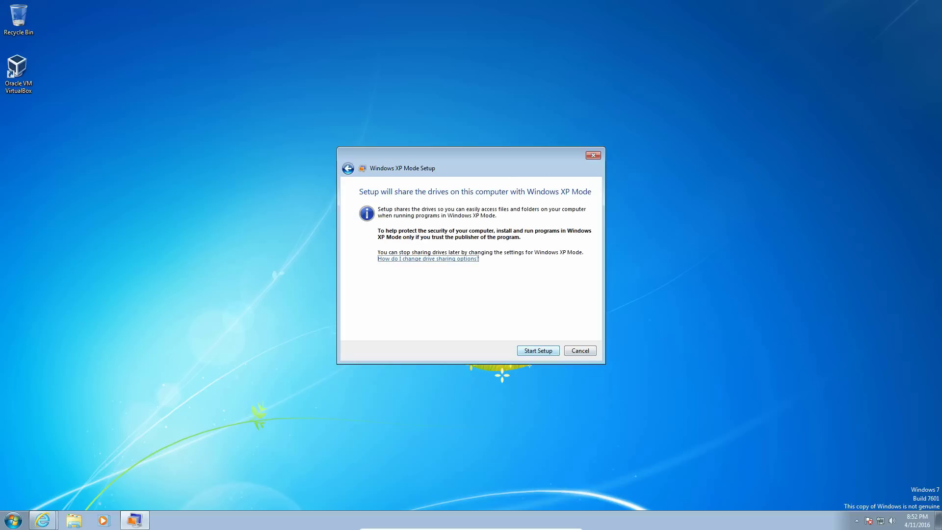
{"action": "key", "text": "Tab"}
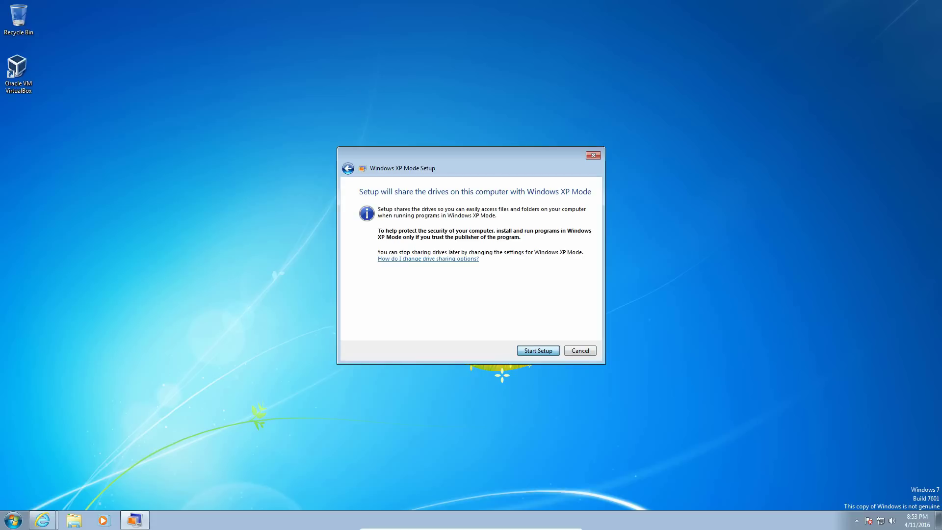
{"action": "key", "text": "Return"}
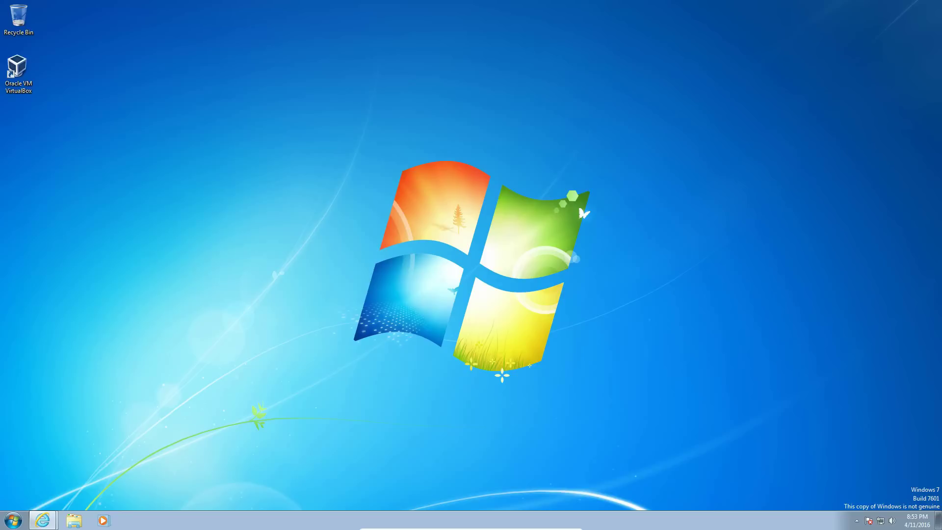
Launch Windows XP Mode from Start > All Programs > Windows Virtual PC
{"action": "key", "text": "super"}
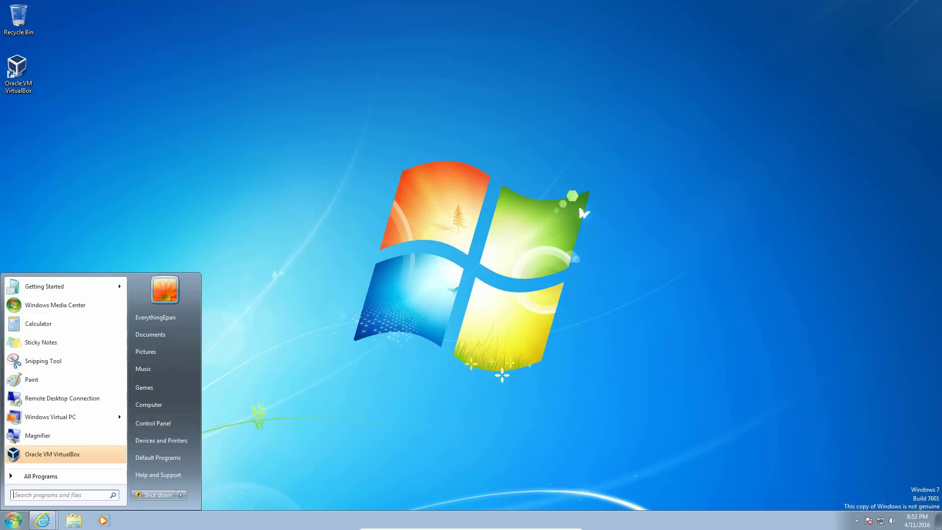
{"action": "left_click", "coordinate": [41, 476]}
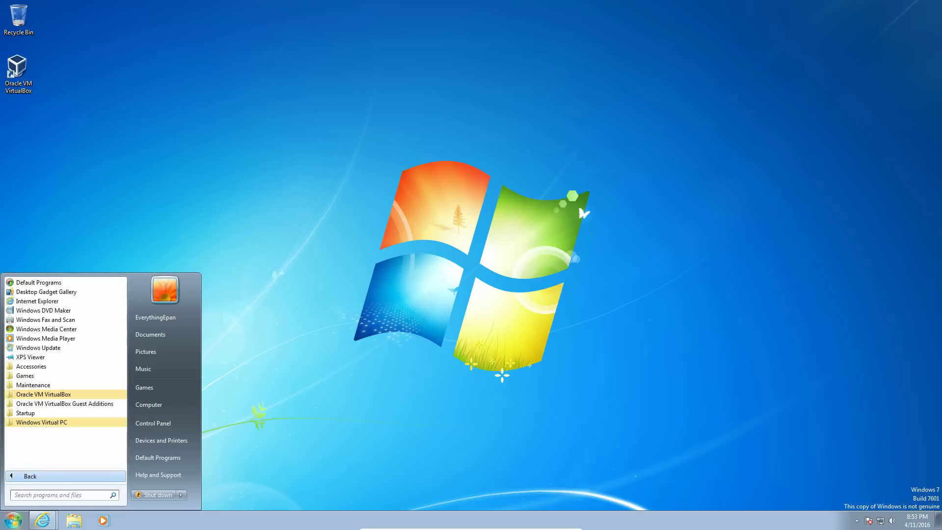
{"action": "left_click", "coordinate": [42, 422]}
{"action": "left_click", "coordinate": [51, 432]}
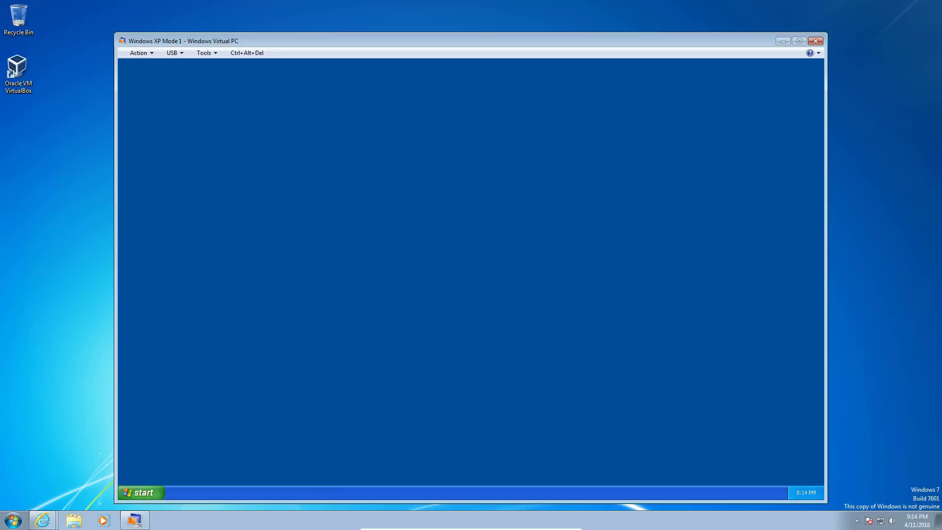
Look through the Action, USB and Tools menus, then open the XP Start menu
{"action": "left_click", "coordinate": [137, 53]}
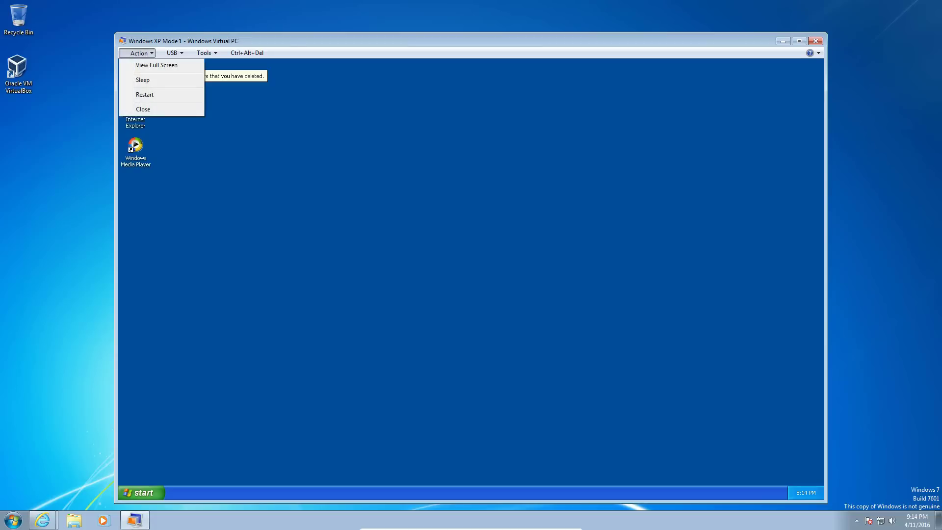
{"action": "left_click", "coordinate": [174, 53]}
{"action": "left_click", "coordinate": [174, 53]}
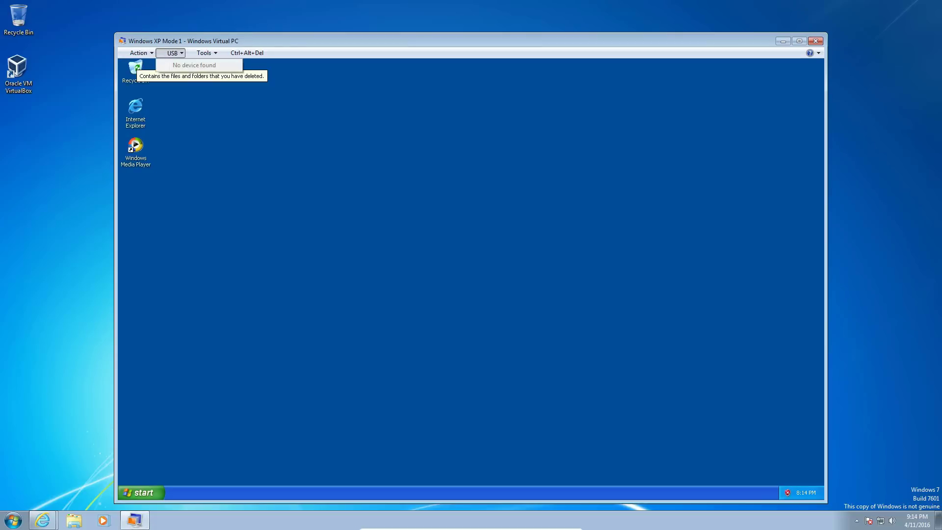
{"action": "left_click", "coordinate": [203, 53]}
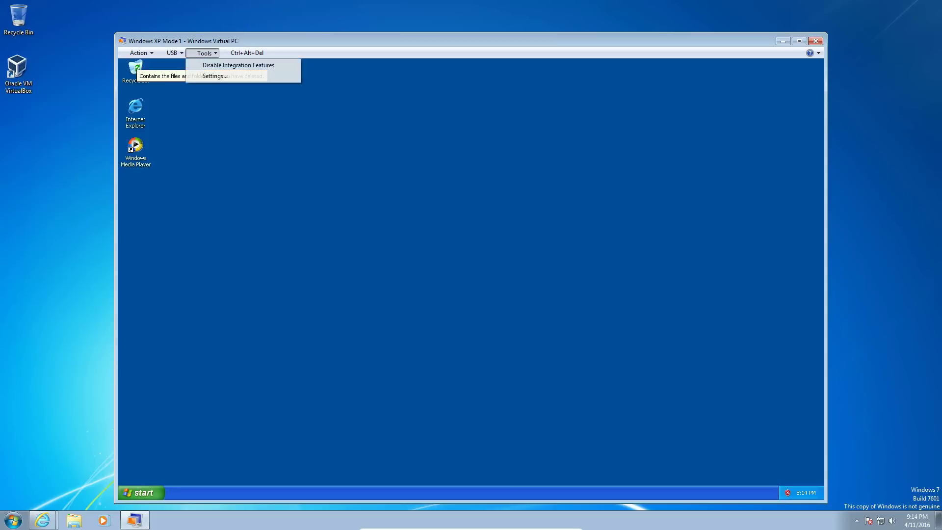
{"action": "key", "text": "Escape"}
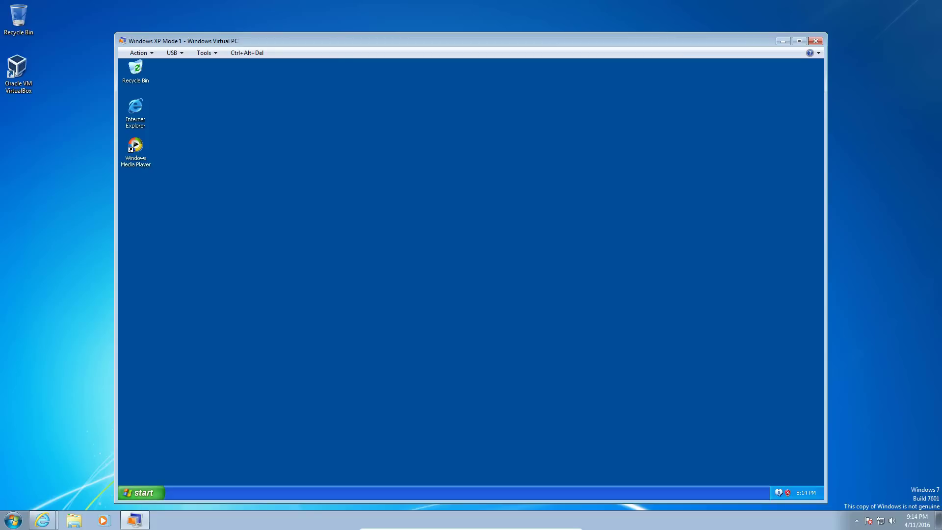
{"action": "key", "text": "ctrl+Escape"}
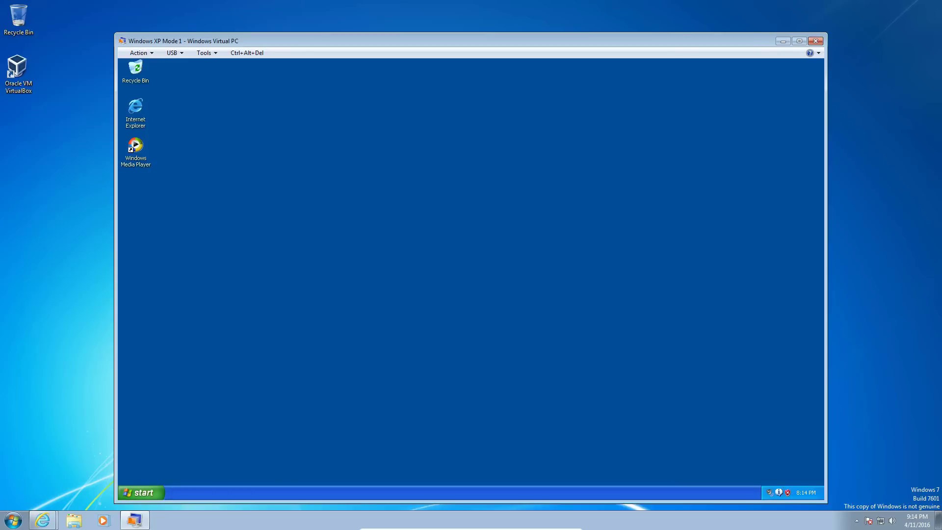
{"action": "key", "text": "ctrl+Escape"}
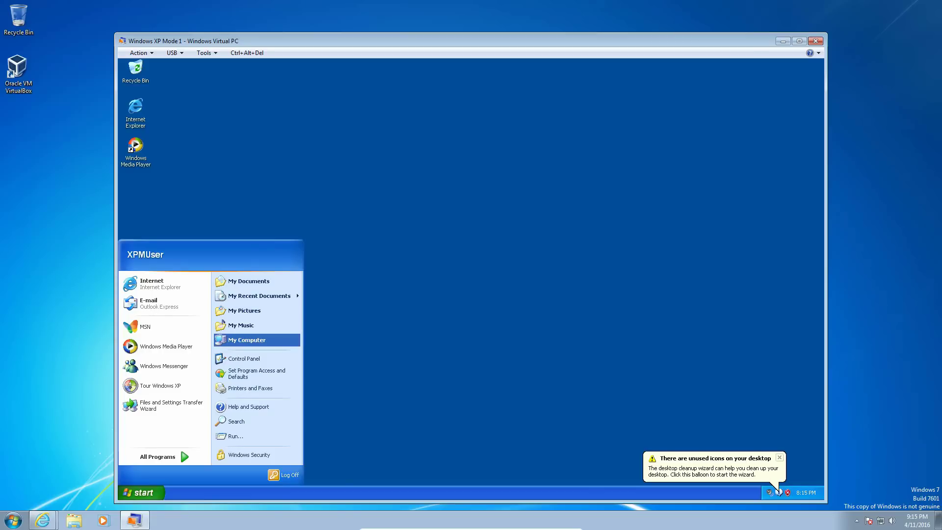
Open System Properties from My Computer's context menu in the XP Start menu
{"action": "right_click", "coordinate": [279, 340]}
{"action": "key", "text": "Up"}
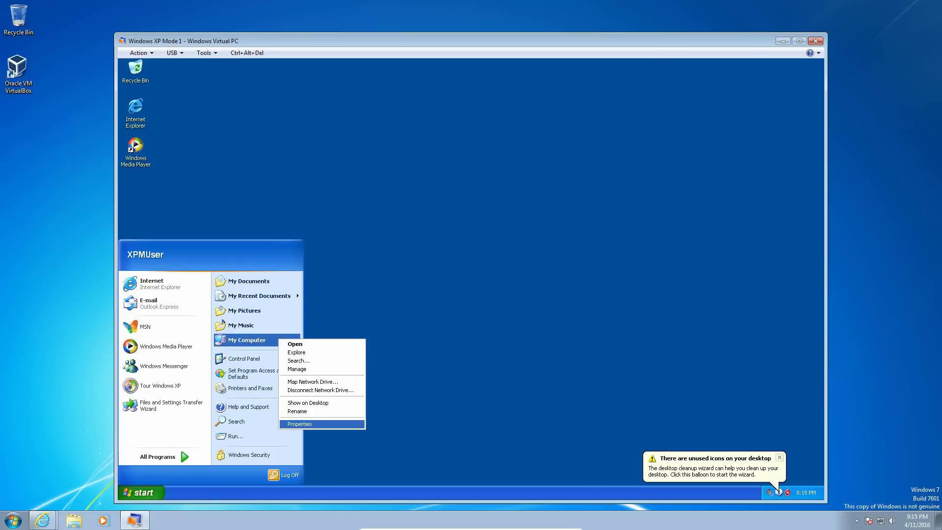
{"action": "key", "text": "Return"}
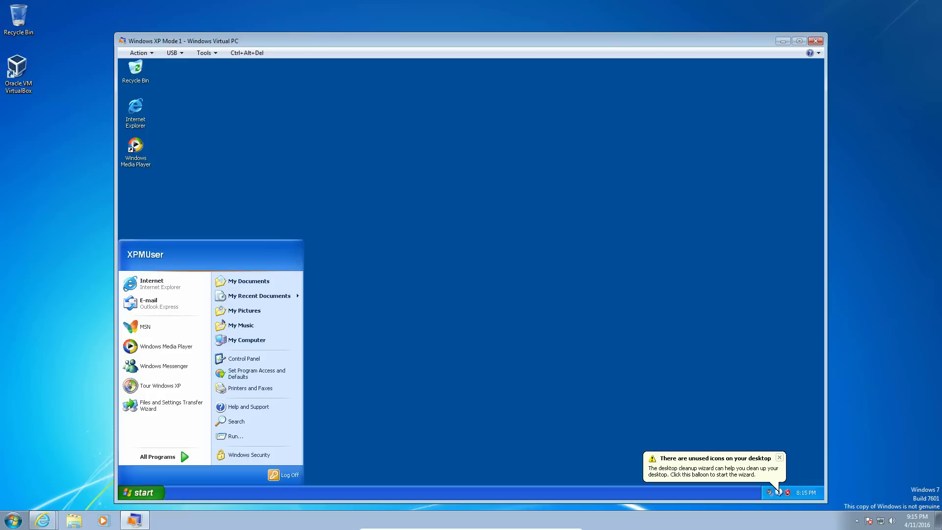
Open the XP guest's System Properties (Win+Pause) to show XP Professional SP3 with 512 MB RAM
{"action": "key", "text": "super+Pause"}
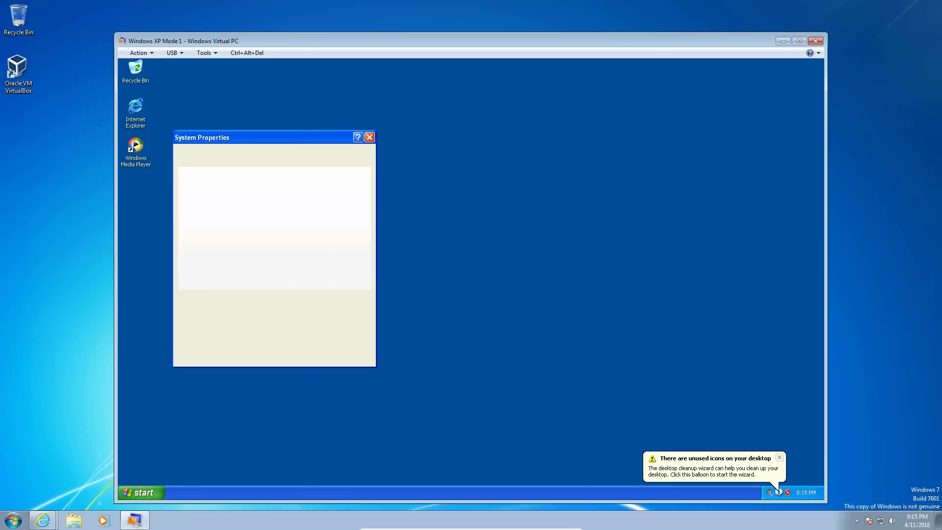